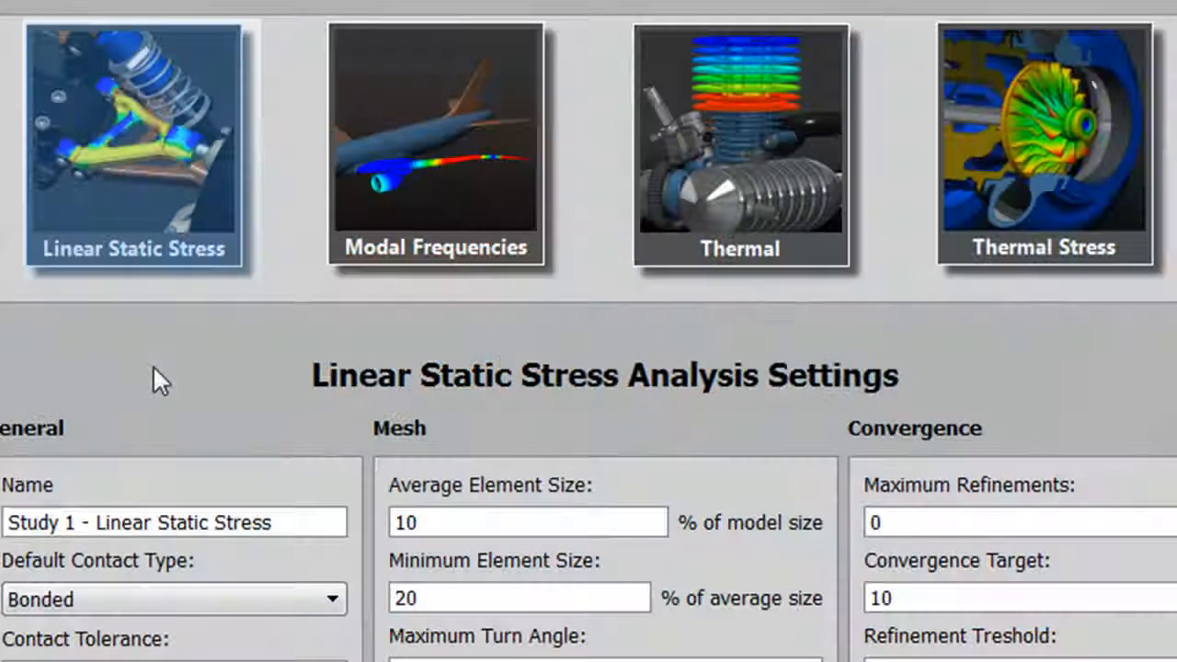
Preview Modal Frequencies, Thermal and Thermal Stress settings, then pull the plate's offset face back to 10 mm
{"action": "left_click", "coordinate": [421, 143]}
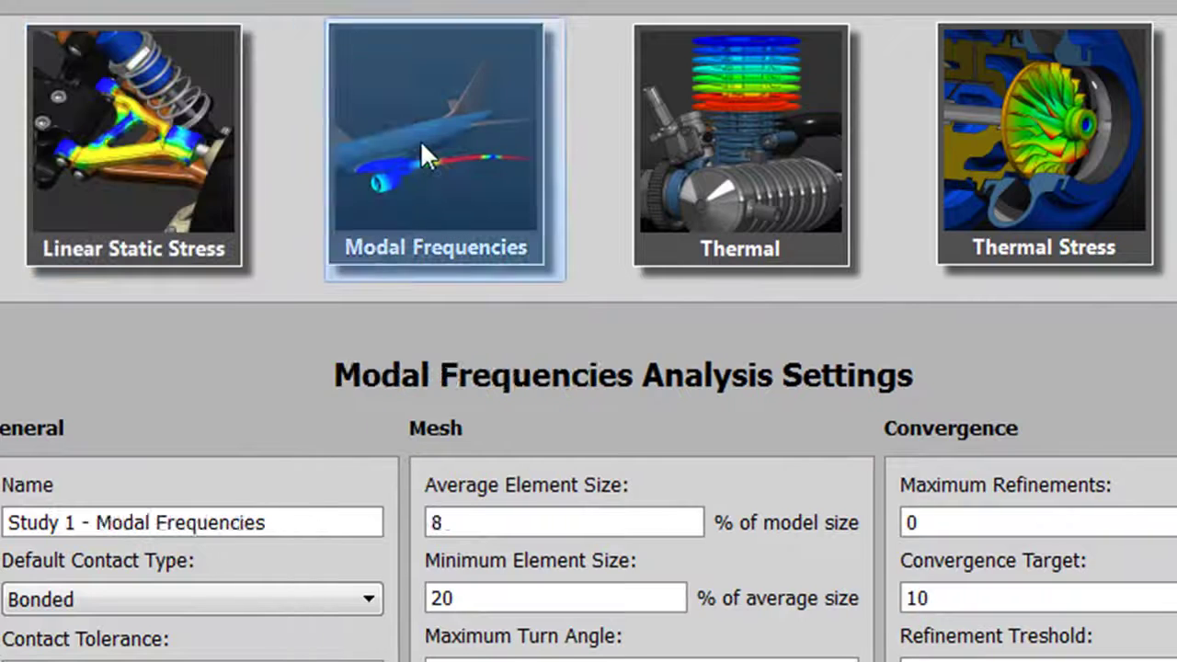
{"action": "left_click", "coordinate": [722, 156]}
{"action": "left_click", "coordinate": [1044, 157]}
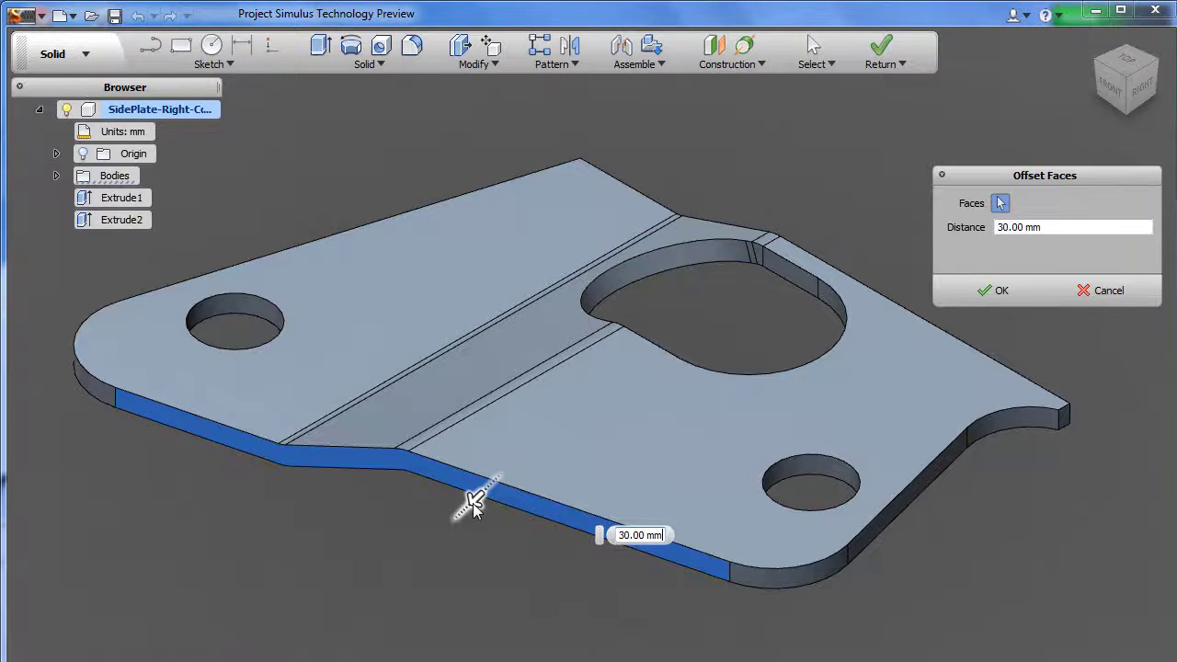
{"action": "left_click_drag", "start_coordinate": [474, 504], "coordinate": [512, 465]}
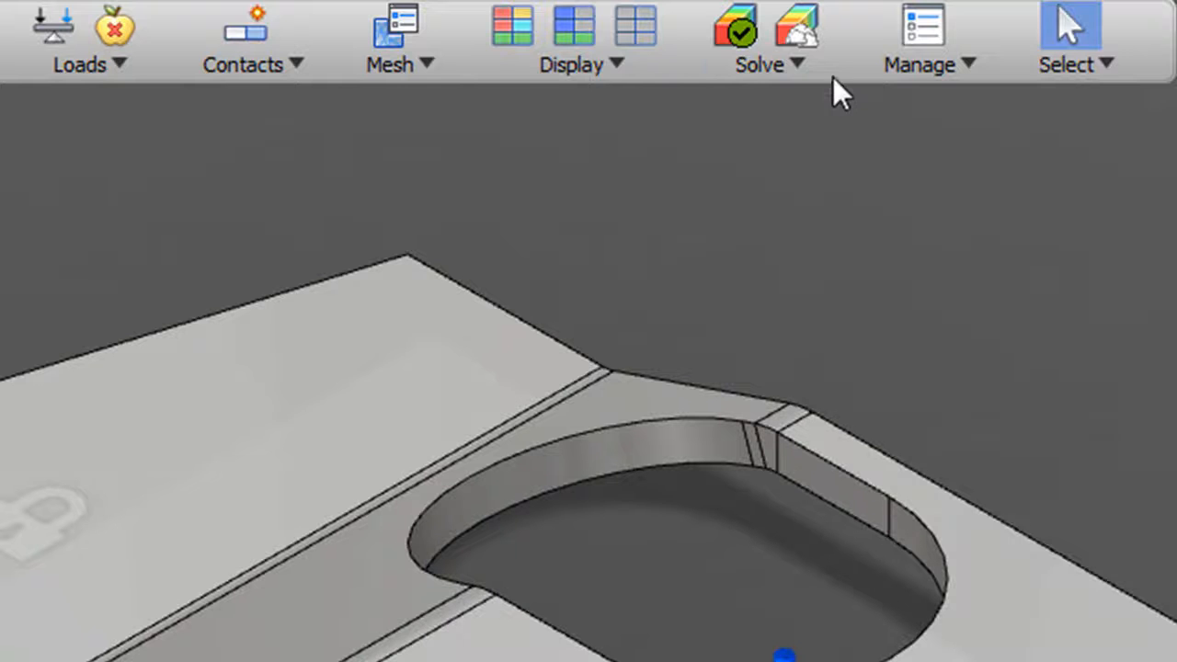
Send the side plate study to solve on the cloud
{"action": "left_click", "coordinate": [822, 74]}
{"action": "left_click", "coordinate": [814, 92]}
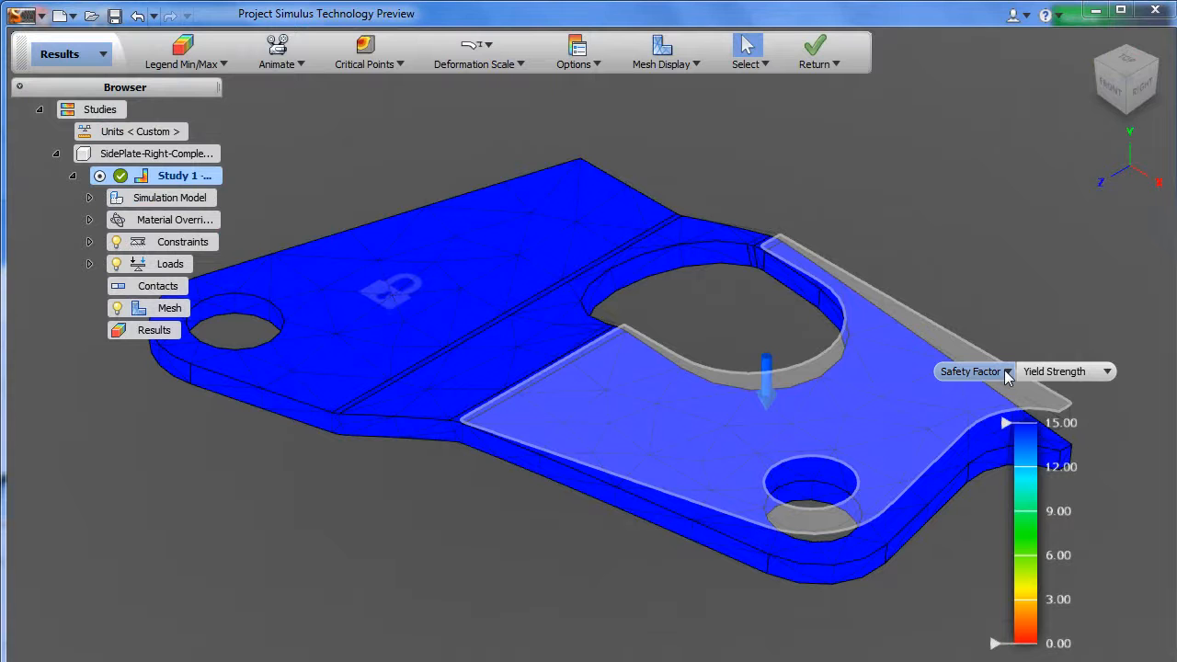
Switch the result plot from Safety Factor to Von Mises stress, then to displacement
{"action": "left_click", "coordinate": [1008, 373]}
{"action": "left_click", "coordinate": [1002, 405]}
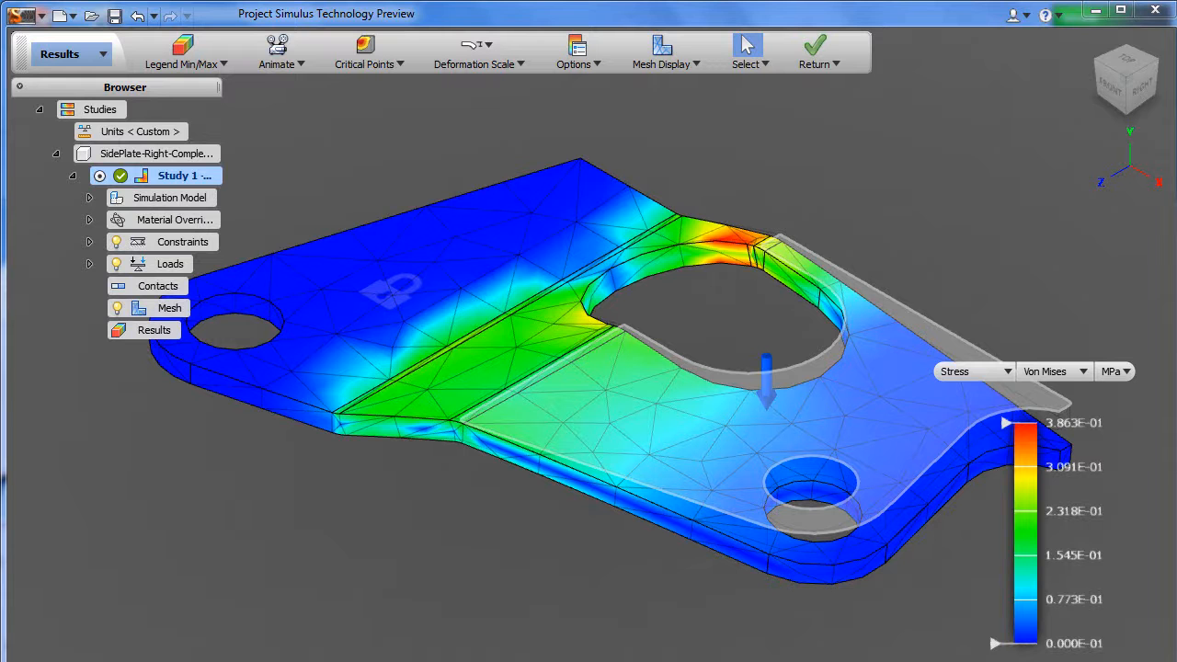
{"action": "left_click", "coordinate": [1008, 372]}
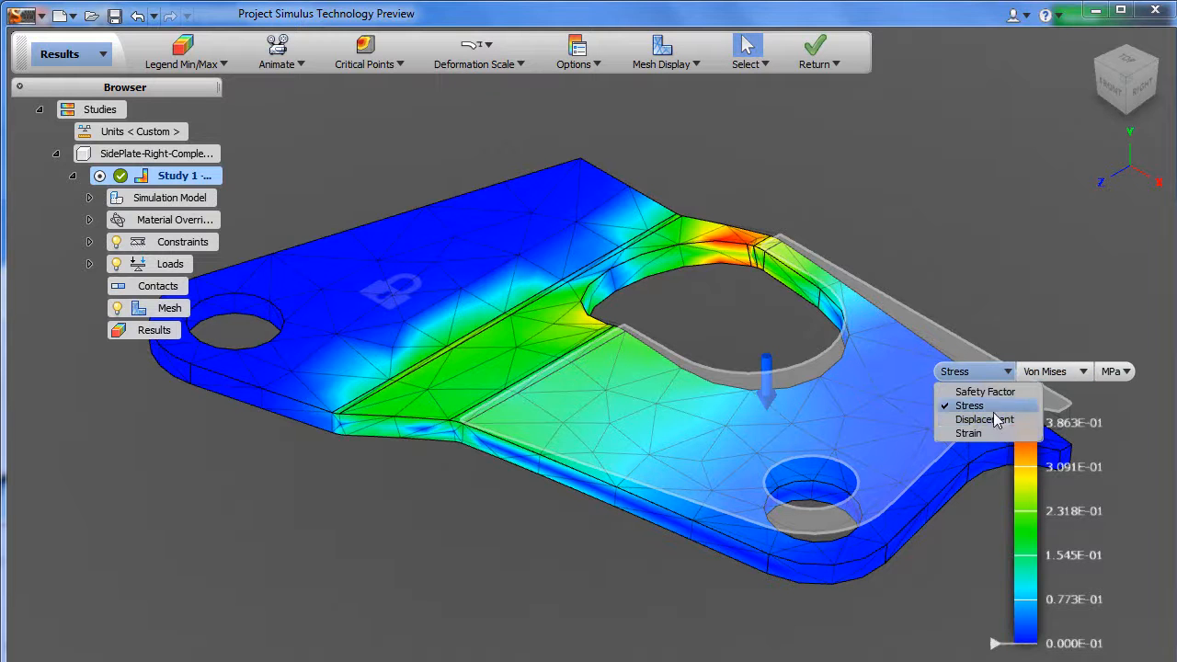
{"action": "left_click", "coordinate": [993, 420]}
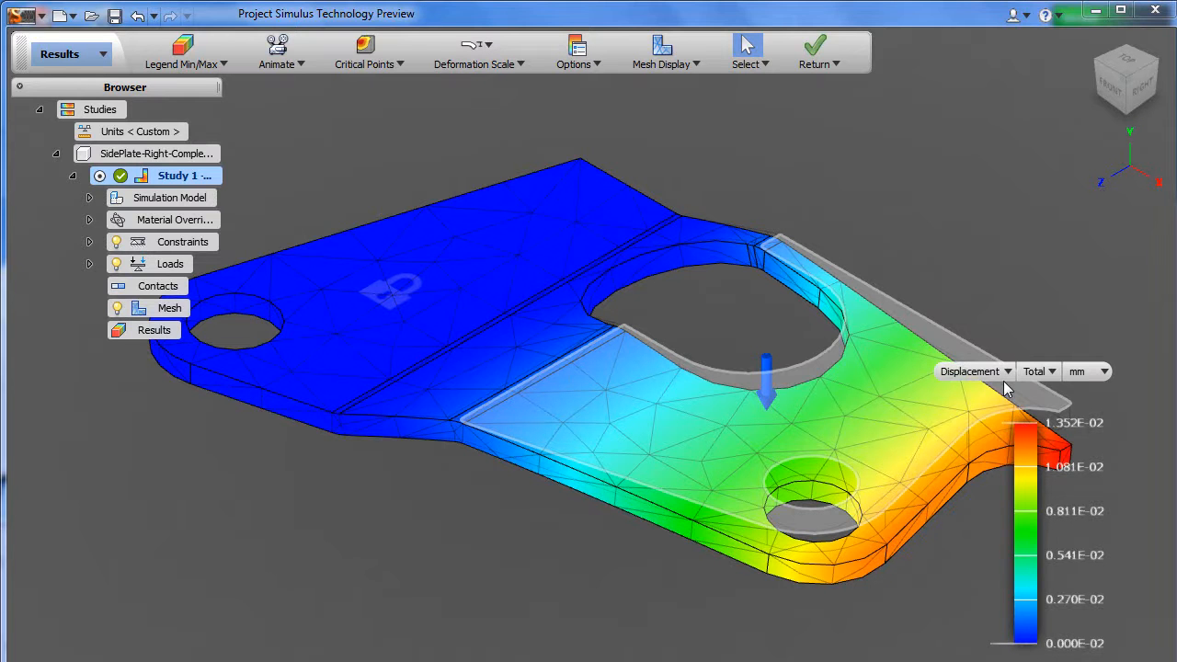
{"action": "left_click", "coordinate": [1007, 372]}
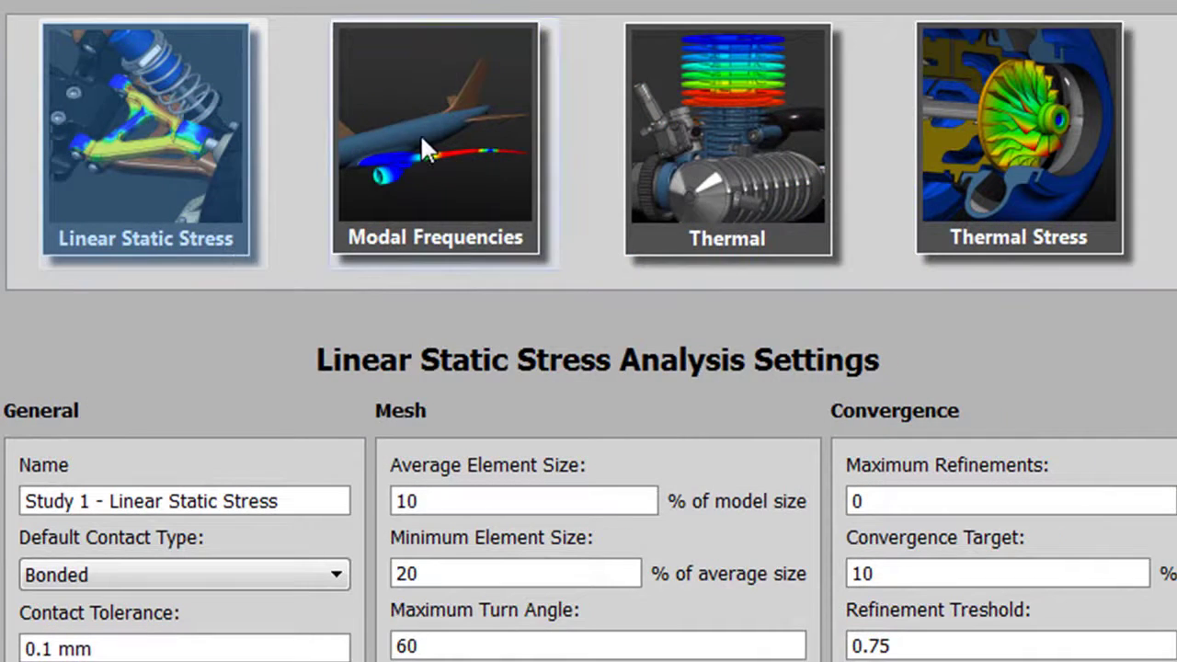
Preview Modal Frequencies, Thermal and Thermal Stress tiles, then choose a Linear Static Stress study
{"action": "left_click", "coordinate": [423, 140]}
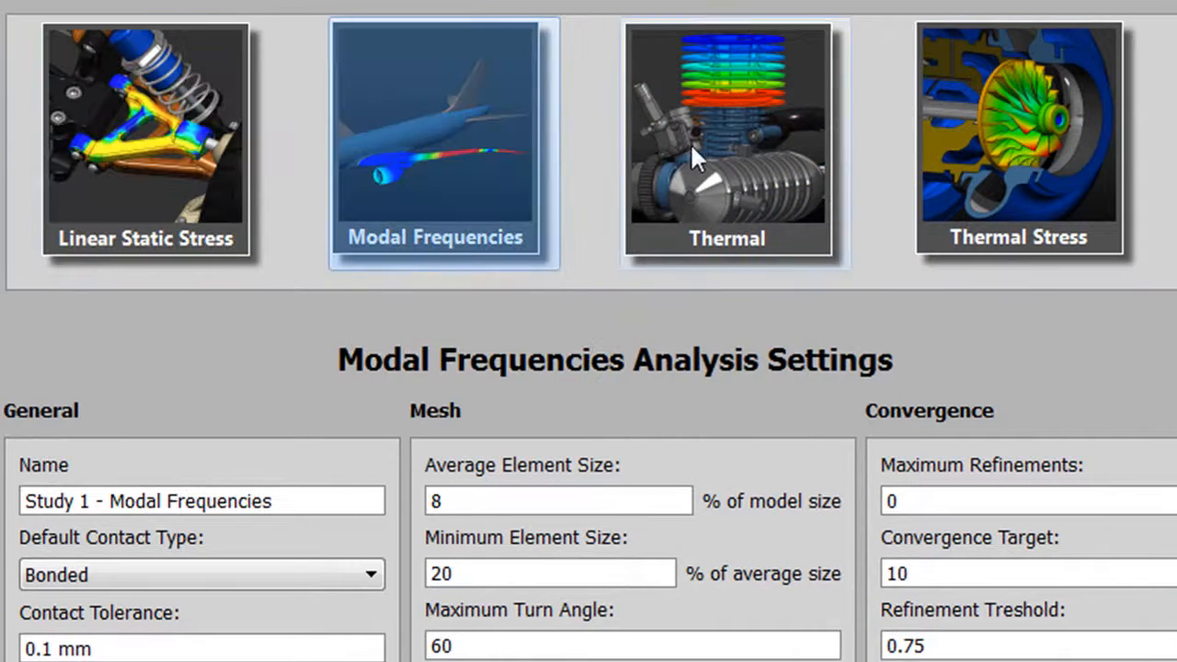
{"action": "left_click", "coordinate": [692, 145]}
{"action": "left_click", "coordinate": [1019, 151]}
{"action": "left_click", "coordinate": [760, 157]}
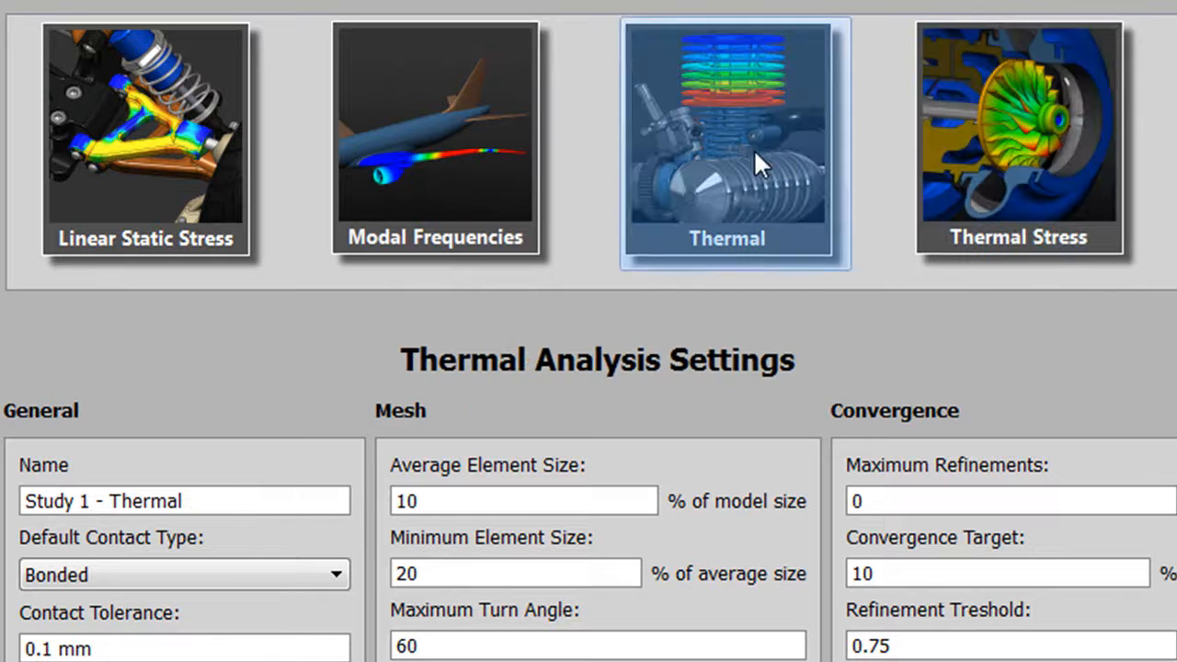
{"action": "left_click", "coordinate": [478, 157]}
{"action": "left_click", "coordinate": [171, 155]}
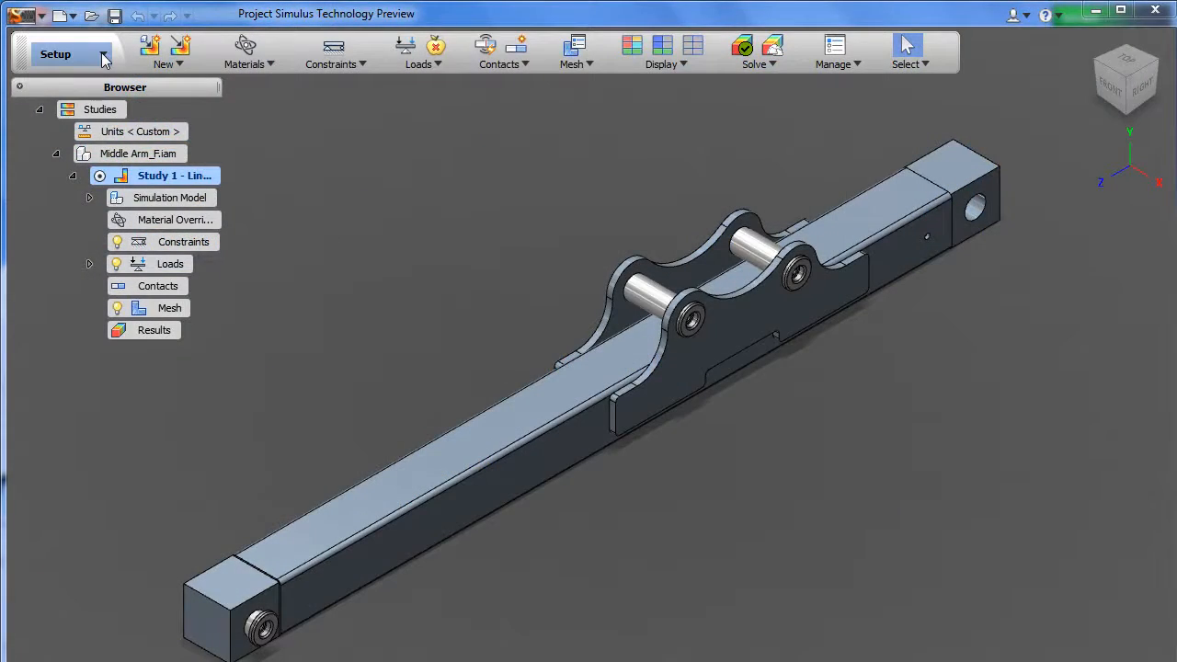
Switch the workspace to Simplify for the Middle Arm simulation model
{"action": "left_click", "coordinate": [101, 54]}
{"action": "left_click", "coordinate": [131, 147]}
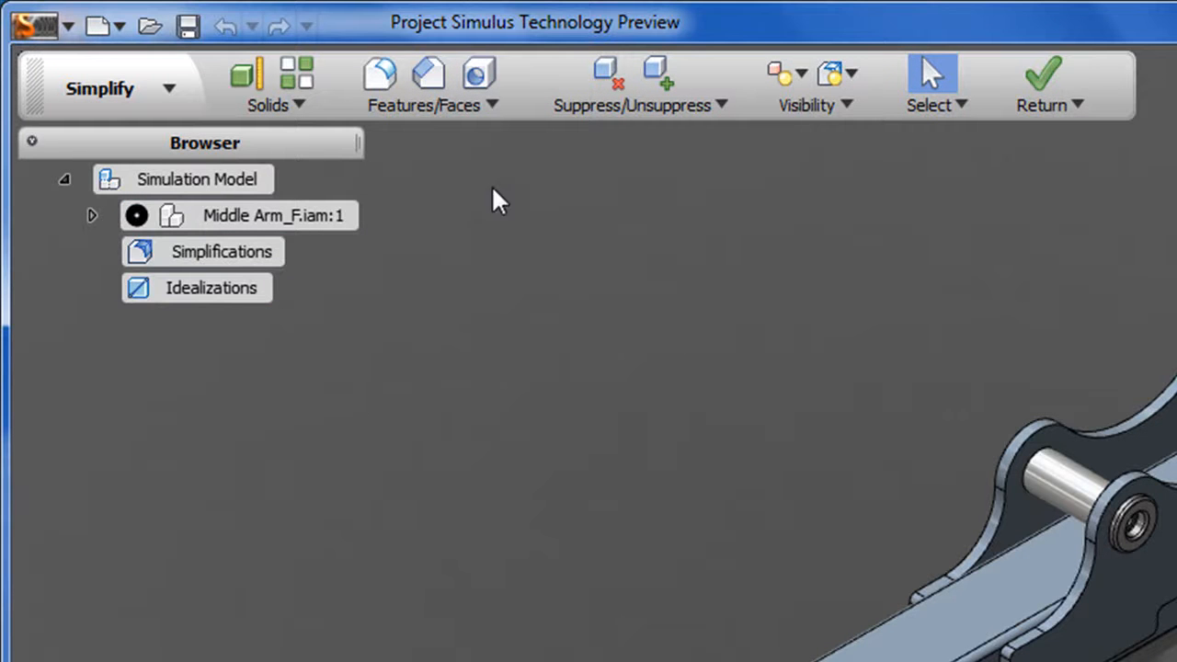
Select holes by size, raising the minimum diameter to narrow the picked holes to six
{"action": "left_click", "coordinate": [488, 105]}
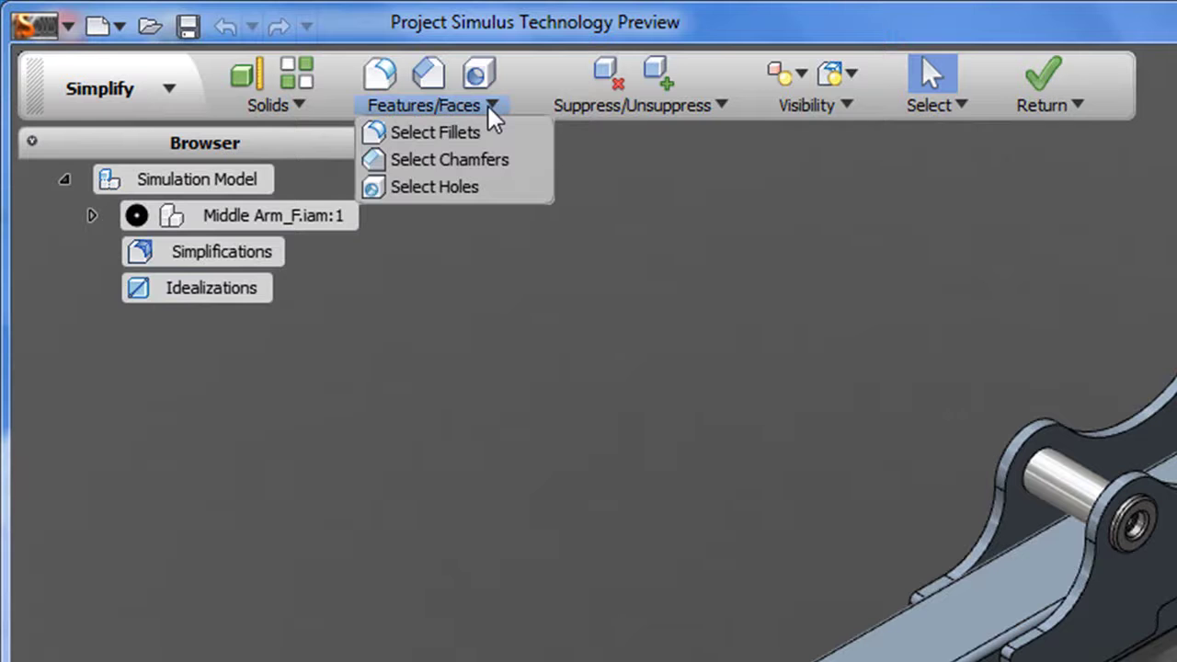
{"action": "left_click", "coordinate": [470, 185]}
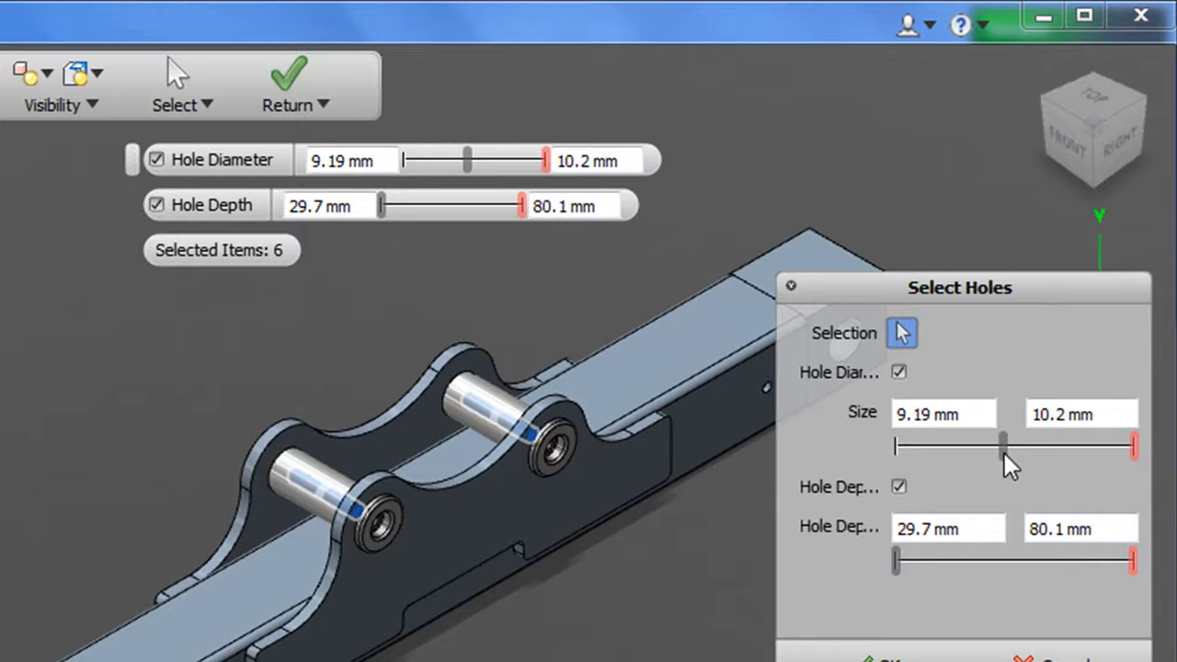
{"action": "left_click_drag", "start_coordinate": [1003, 448], "coordinate": [1015, 448]}
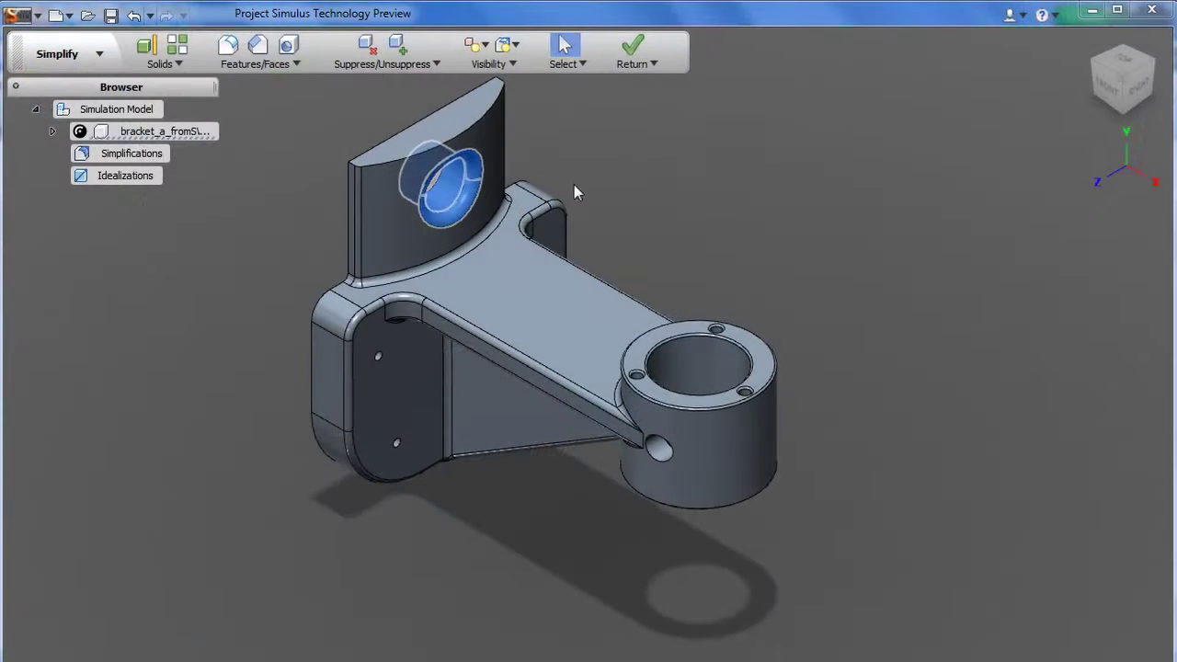
Suppress the hole on the bracket's upright curved wall via its marking menu
{"action": "right_click", "coordinate": [445, 187]}
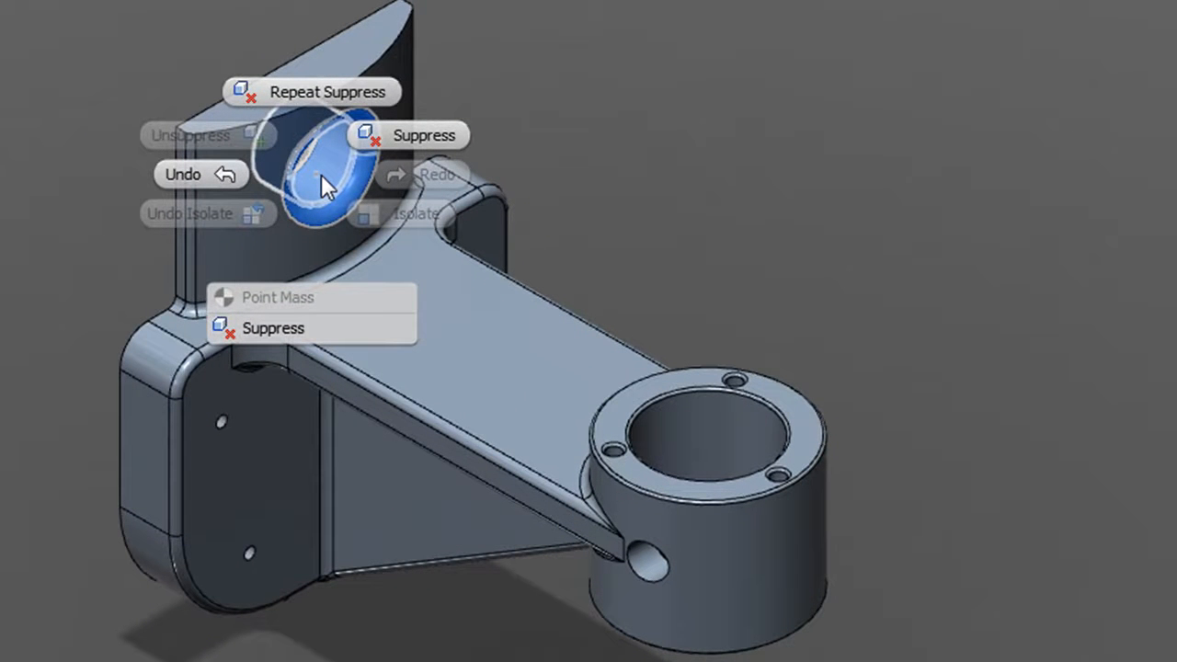
{"action": "left_click", "coordinate": [423, 138]}
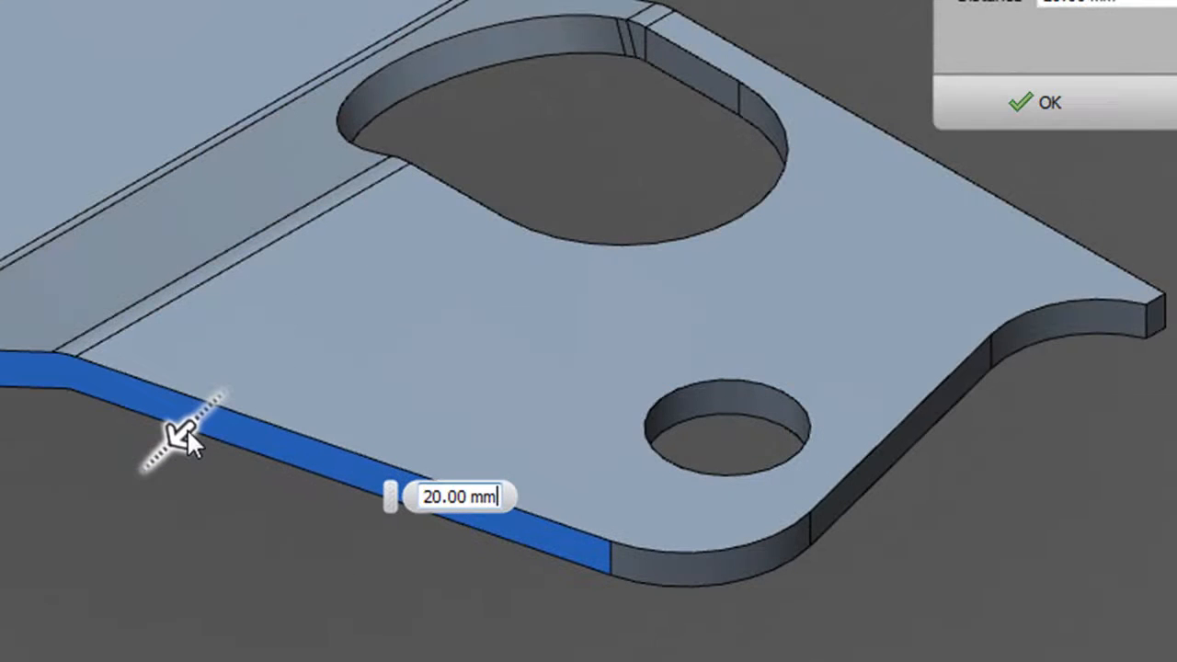
Push the side plate's lower edge face outward by 30 mm
{"action": "mouse_move", "coordinate": [187, 428]}
{"action": "left_mouse_down"}
{"action": "mouse_move", "coordinate": [154, 461]}
{"action": "mouse_move", "coordinate": [213, 402]}
{"action": "left_mouse_up"}
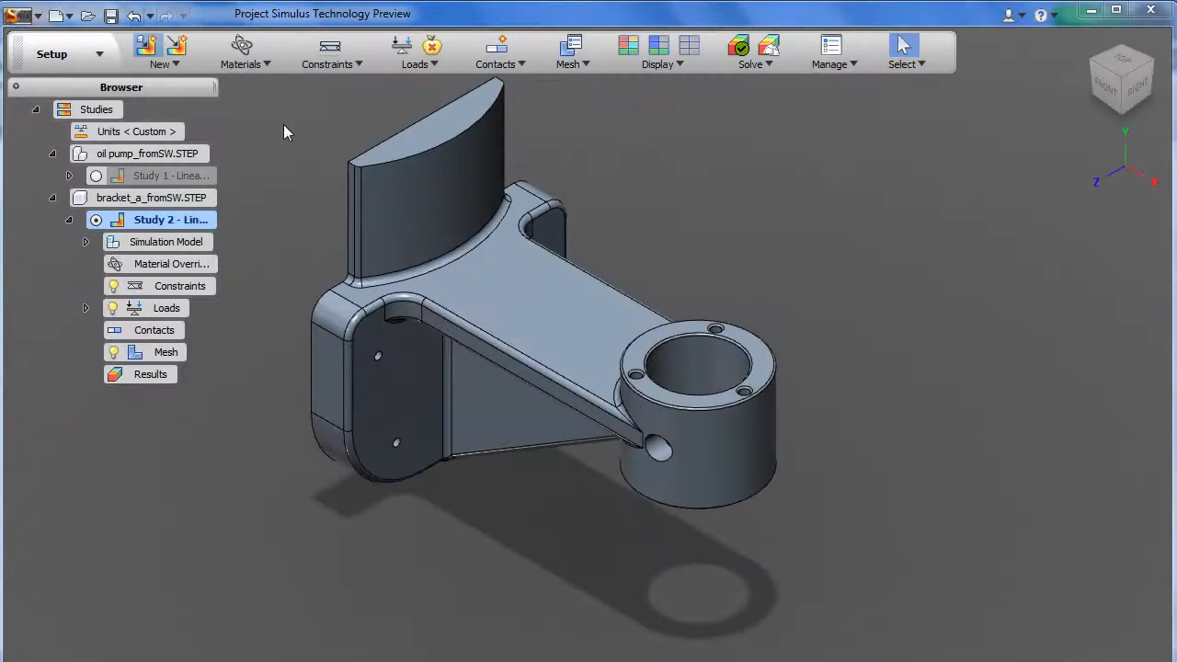
Start a material override for bracket_a_fromSW.STEP:1 and list the available materials
{"action": "left_click", "coordinate": [263, 64]}
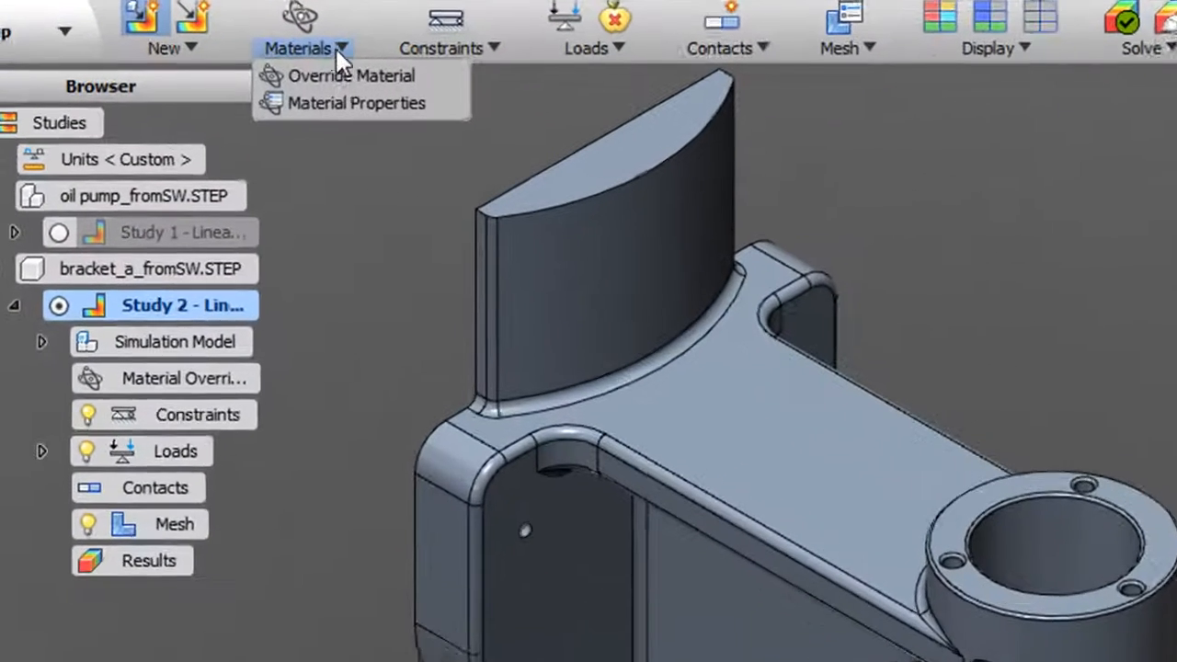
{"action": "left_click", "coordinate": [272, 80]}
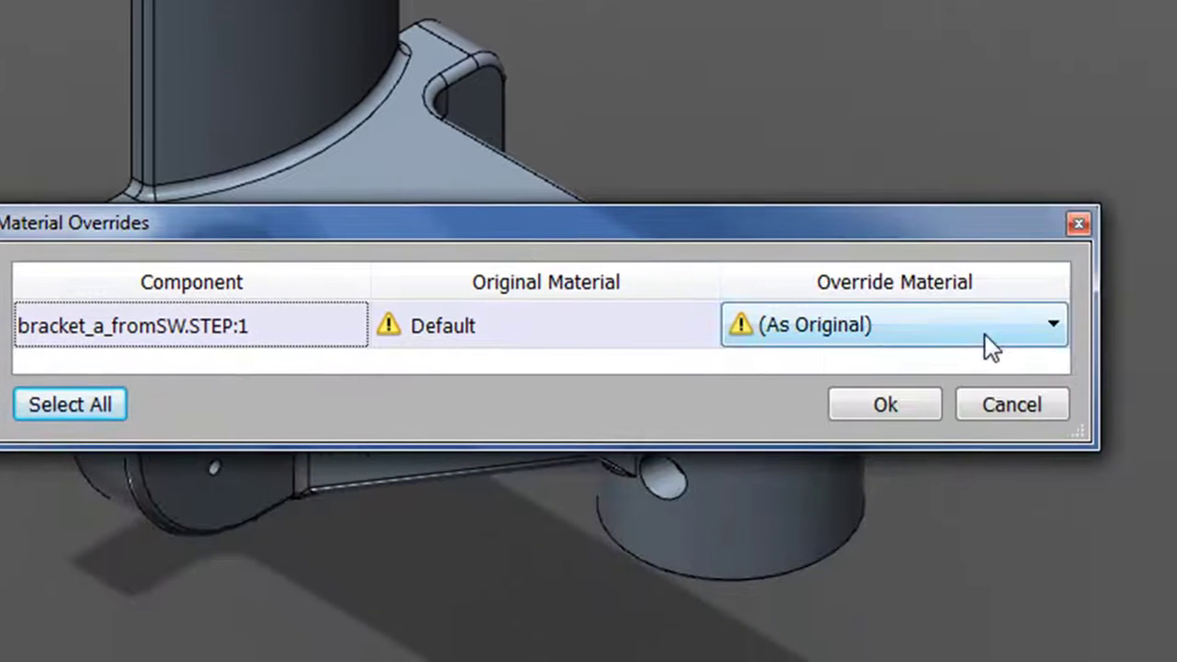
{"action": "left_click", "coordinate": [984, 333]}
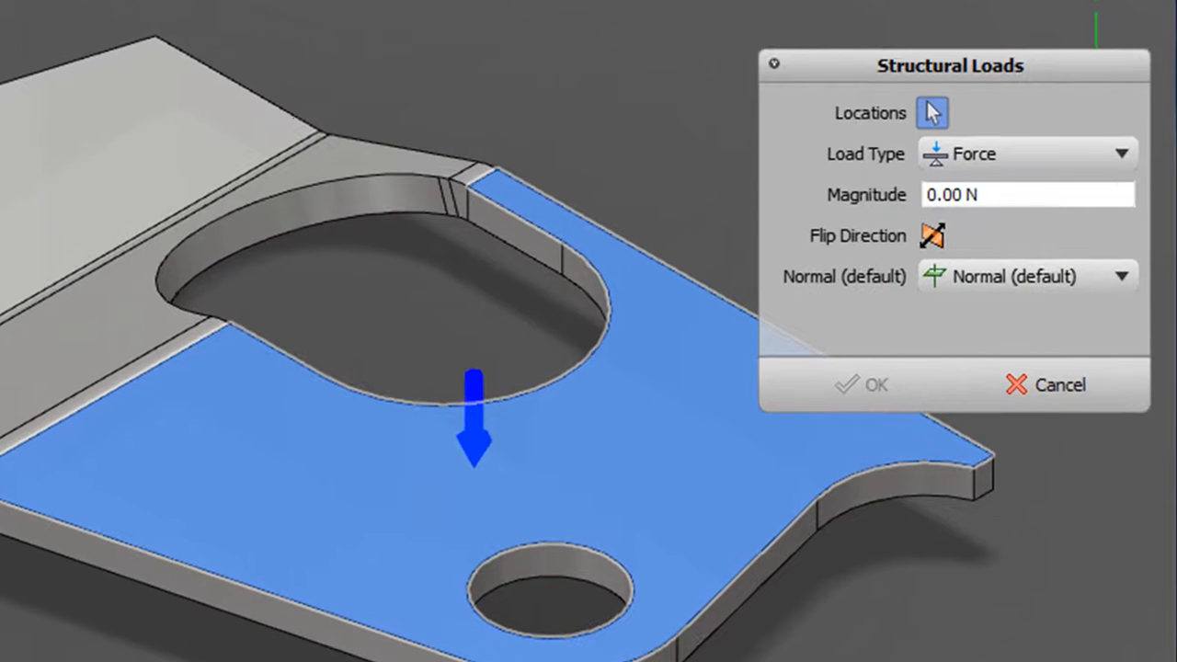
{"action": "type", "text": "400"}
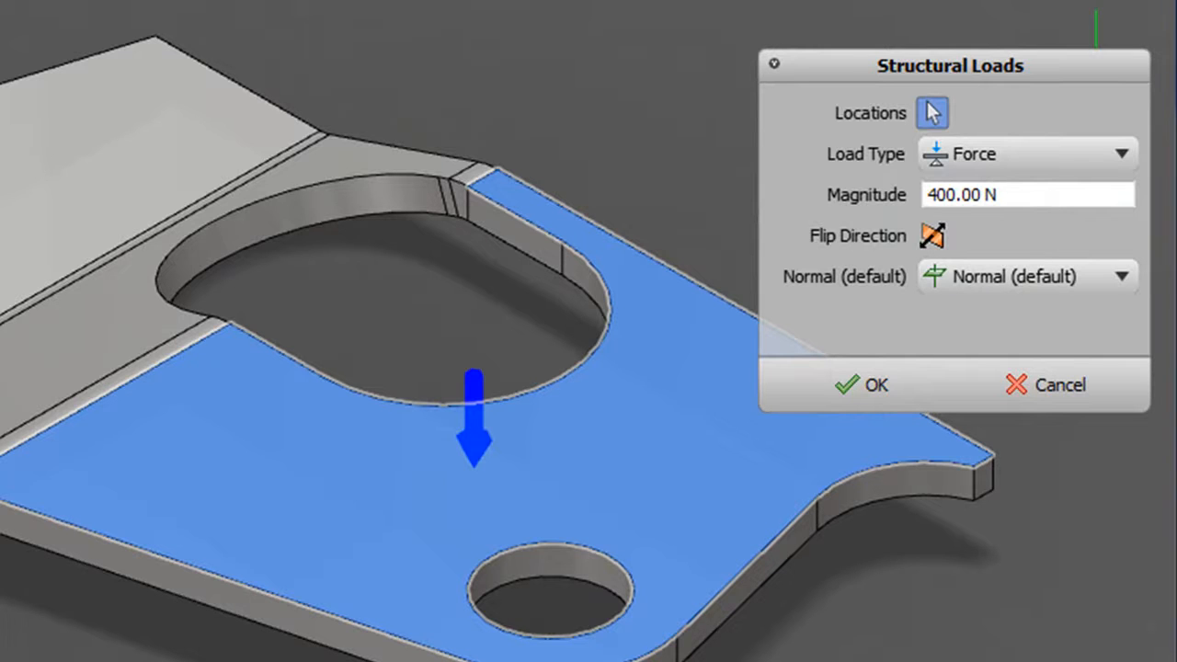
Reduce the force magnitude on the plate's blue face from 400 to 4.00 N
{"action": "key", "text": "BackSpace"}
{"action": "key", "text": "BackSpace"}
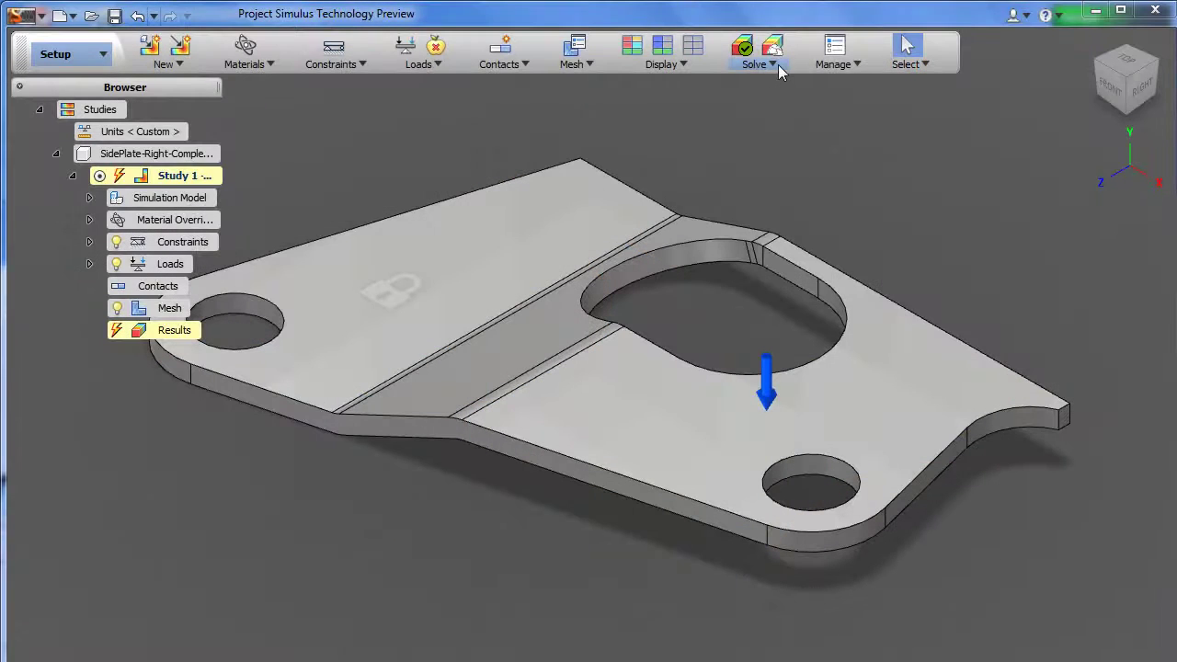
Run the pre-check and confirm the study passes validation
{"action": "left_click", "coordinate": [772, 64]}
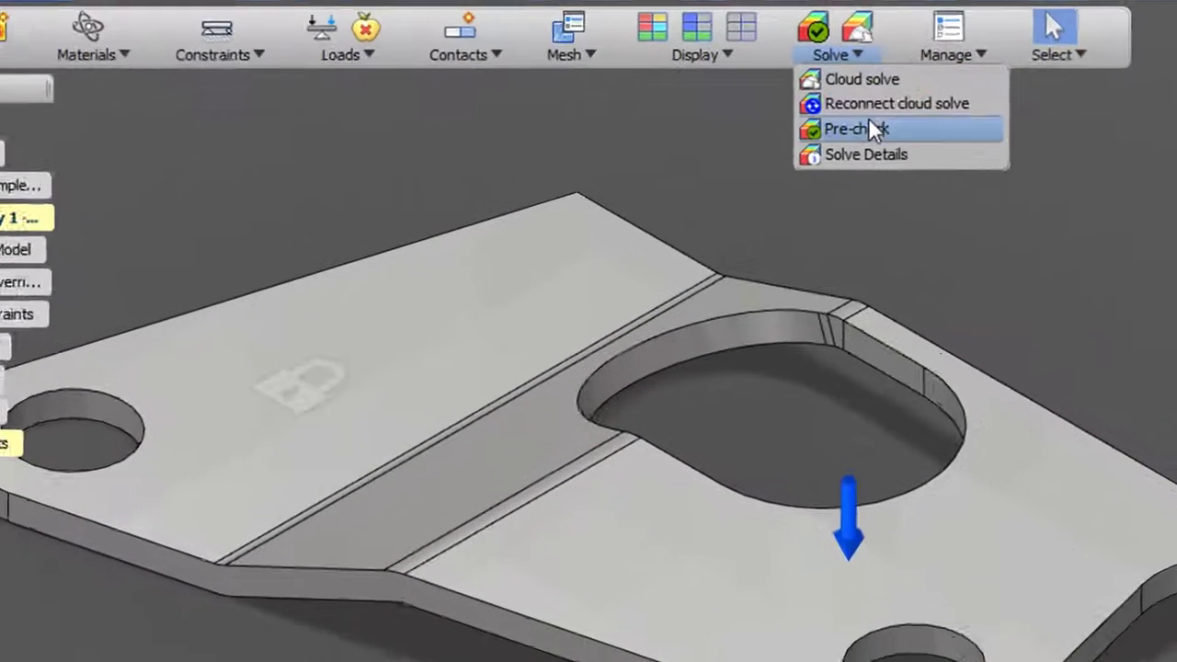
{"action": "left_click", "coordinate": [768, 115]}
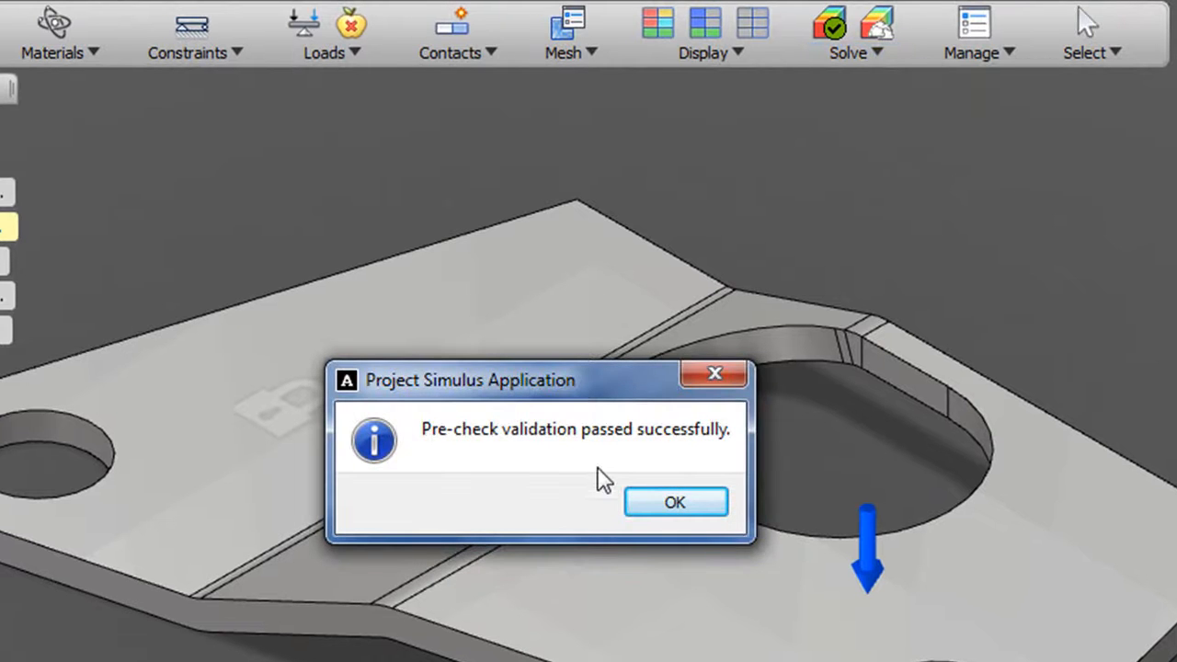
{"action": "left_click", "coordinate": [671, 504]}
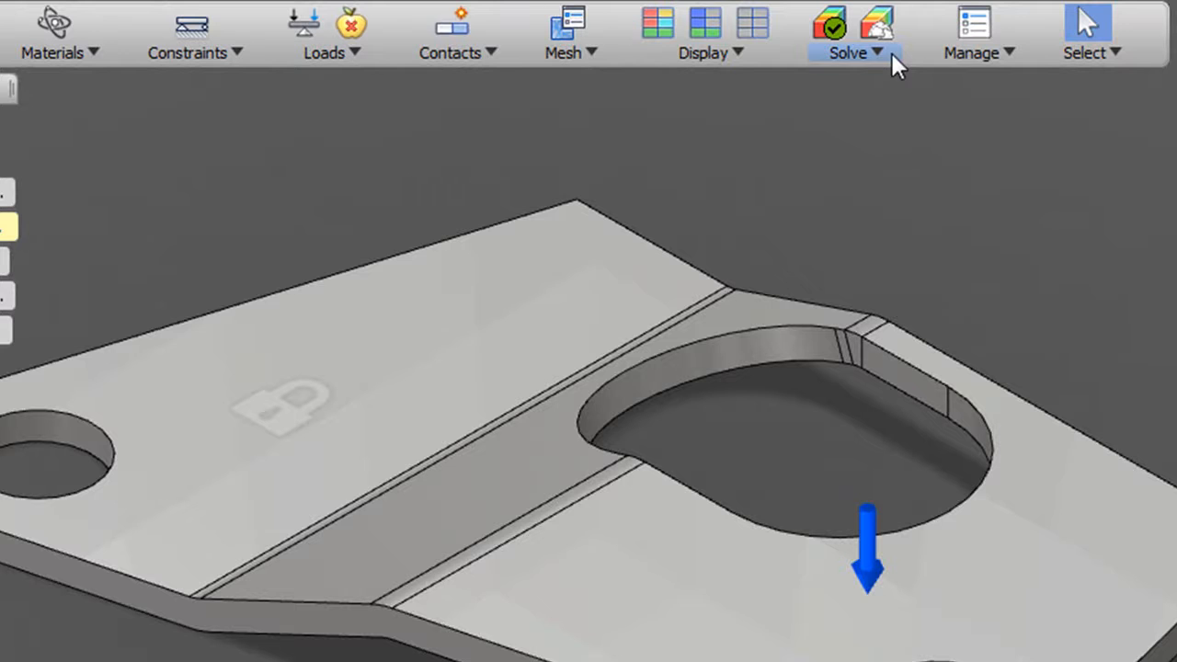
Send the side plate study to the cloud solver
{"action": "left_click", "coordinate": [888, 56]}
{"action": "left_click", "coordinate": [890, 76]}
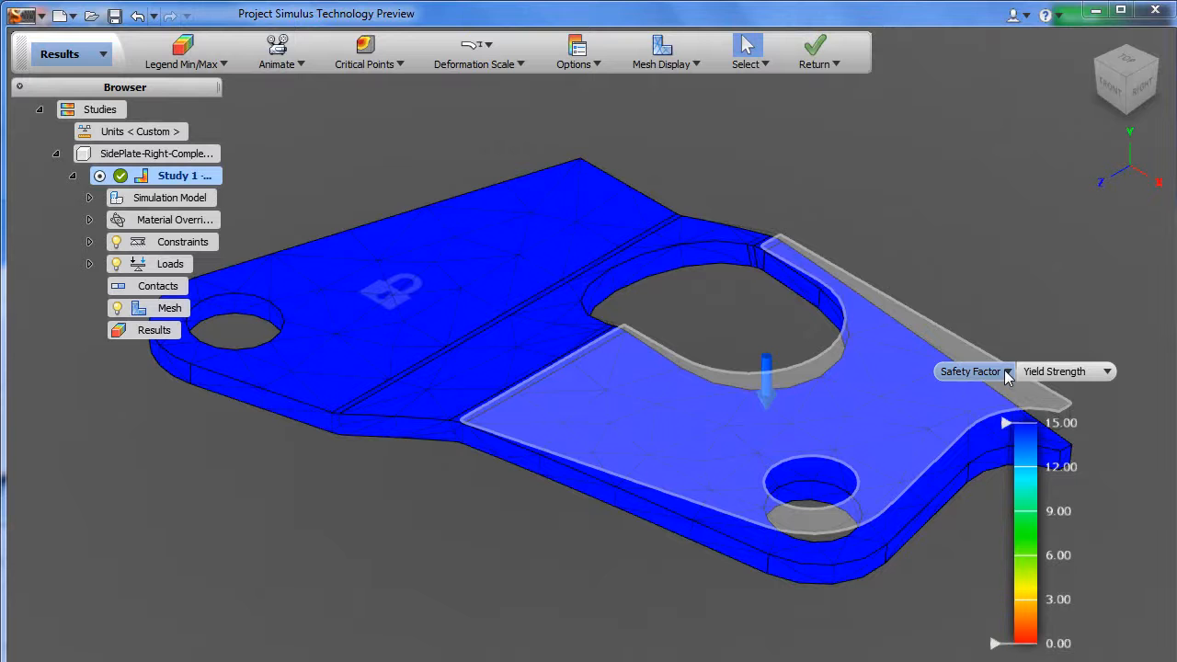
Switch the result plot to stress, then displacement, then equivalent strain
{"action": "left_click", "coordinate": [1006, 372]}
{"action": "left_click", "coordinate": [1001, 399]}
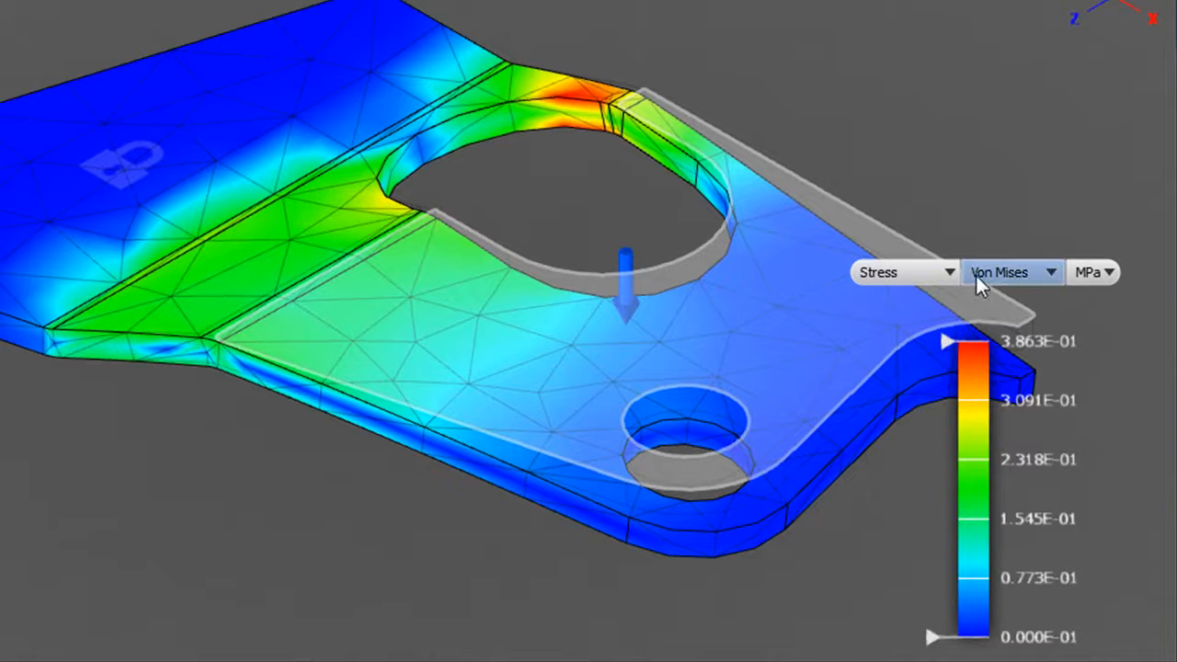
{"action": "left_click", "coordinate": [950, 274]}
{"action": "left_click", "coordinate": [929, 342]}
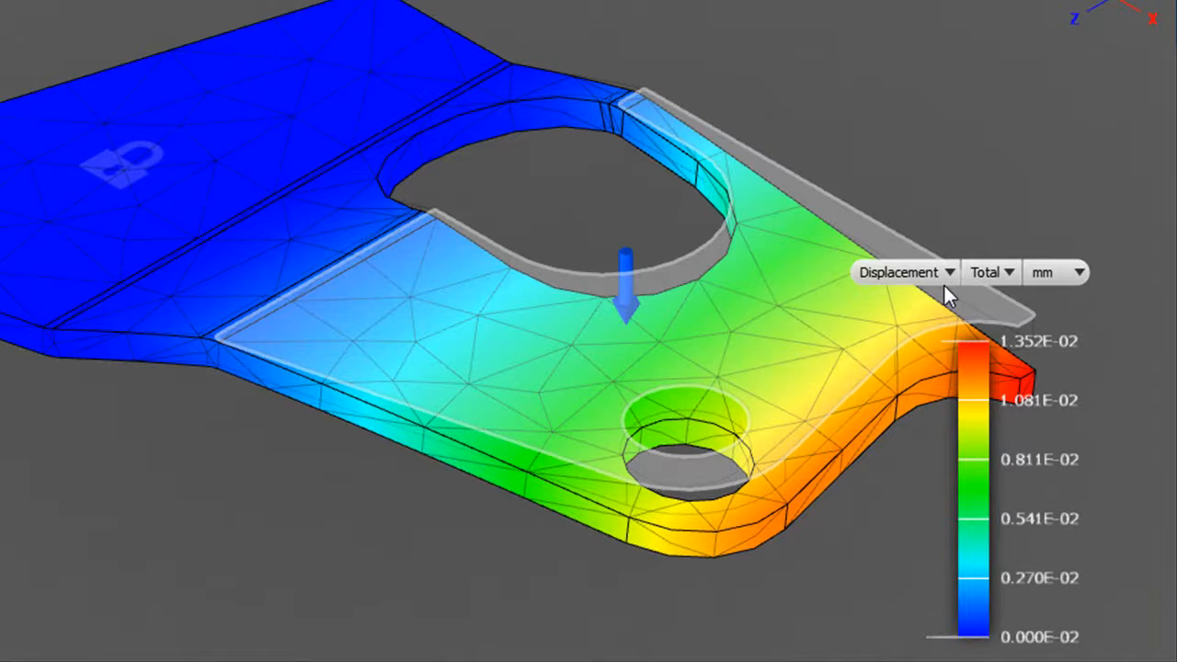
{"action": "left_click", "coordinate": [944, 282]}
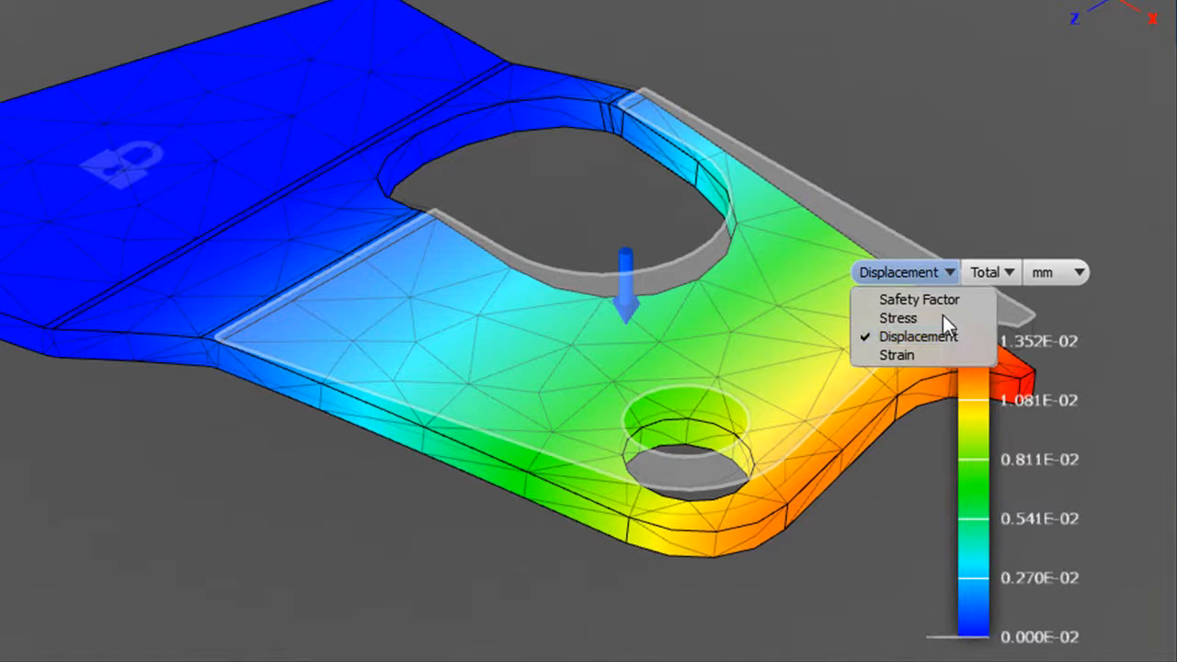
{"action": "left_click", "coordinate": [940, 358]}
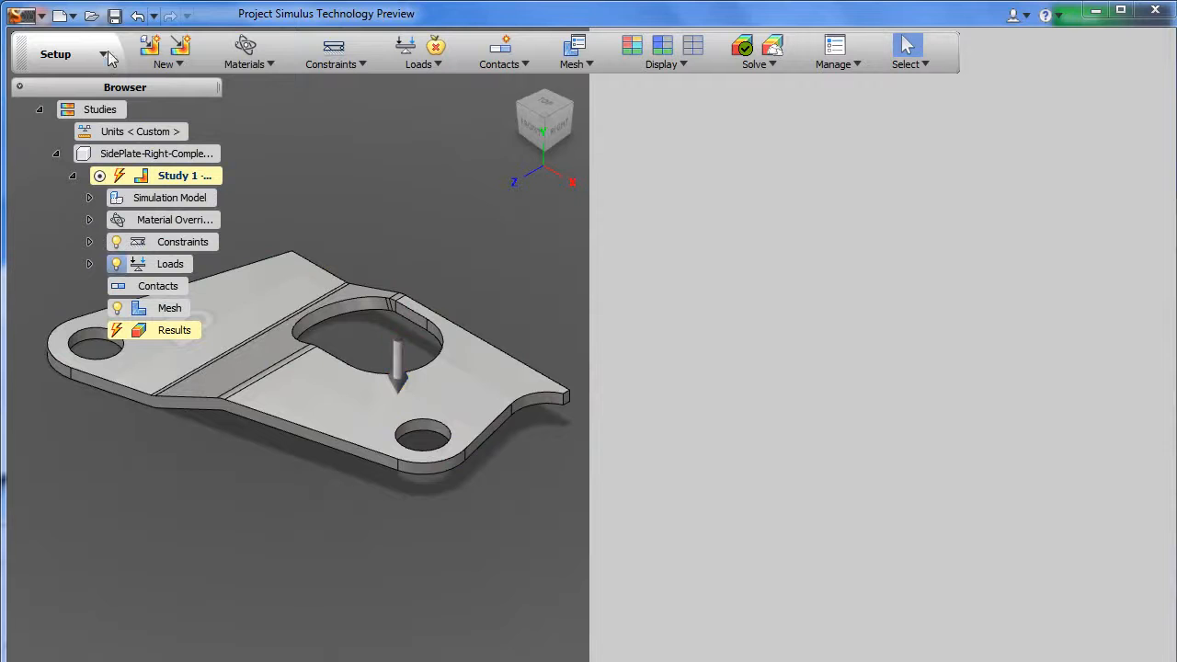
Switch the work mode to Compare for side-by-side views of the study
{"action": "left_click", "coordinate": [105, 57]}
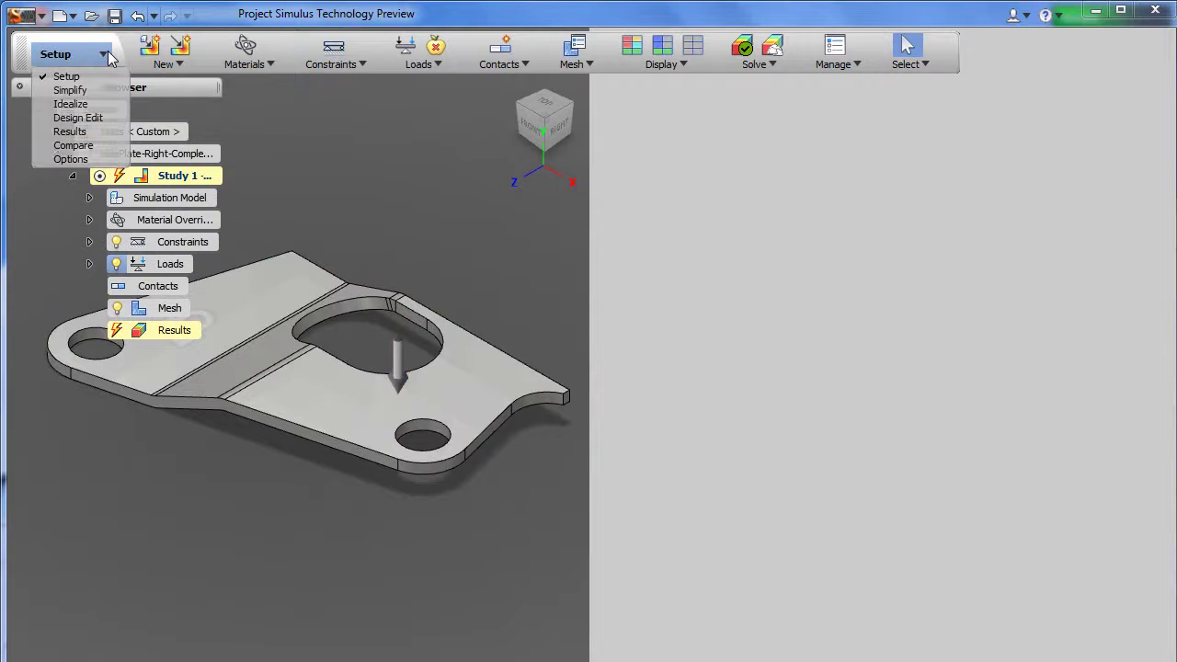
{"action": "left_click", "coordinate": [74, 145]}
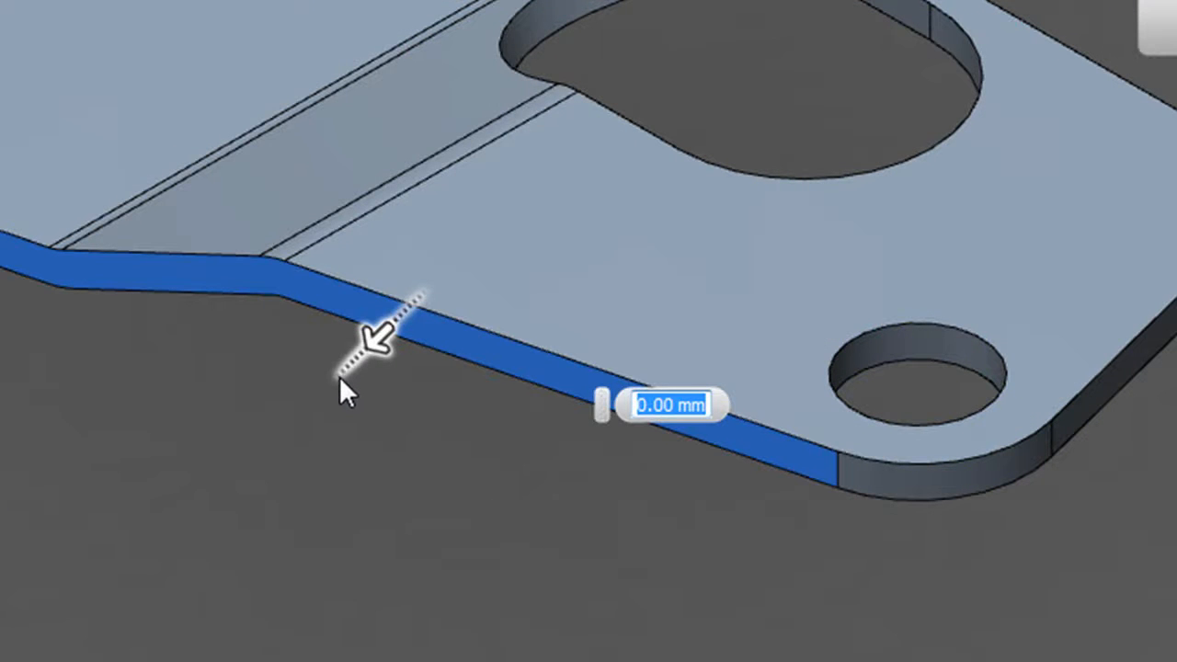
Offset the plate's long side face outward to 30 mm, then settle it at 10 mm
{"action": "left_click_drag", "start_coordinate": [339, 376], "coordinate": [304, 411]}
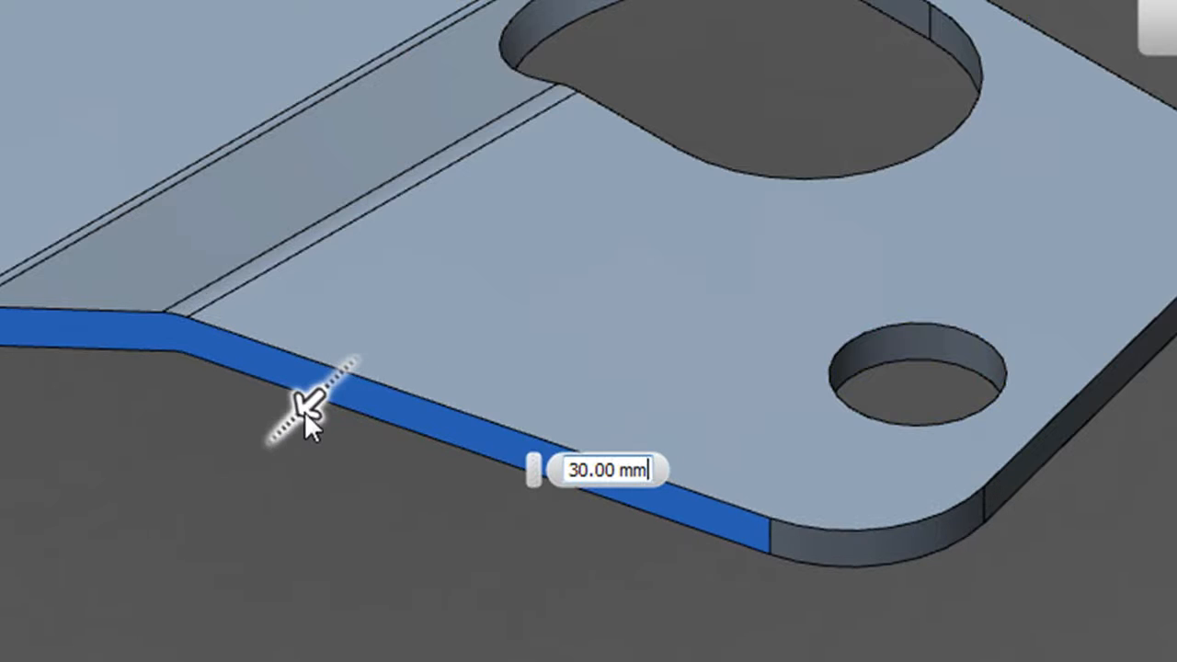
{"action": "left_click_drag", "start_coordinate": [304, 411], "coordinate": [347, 373]}
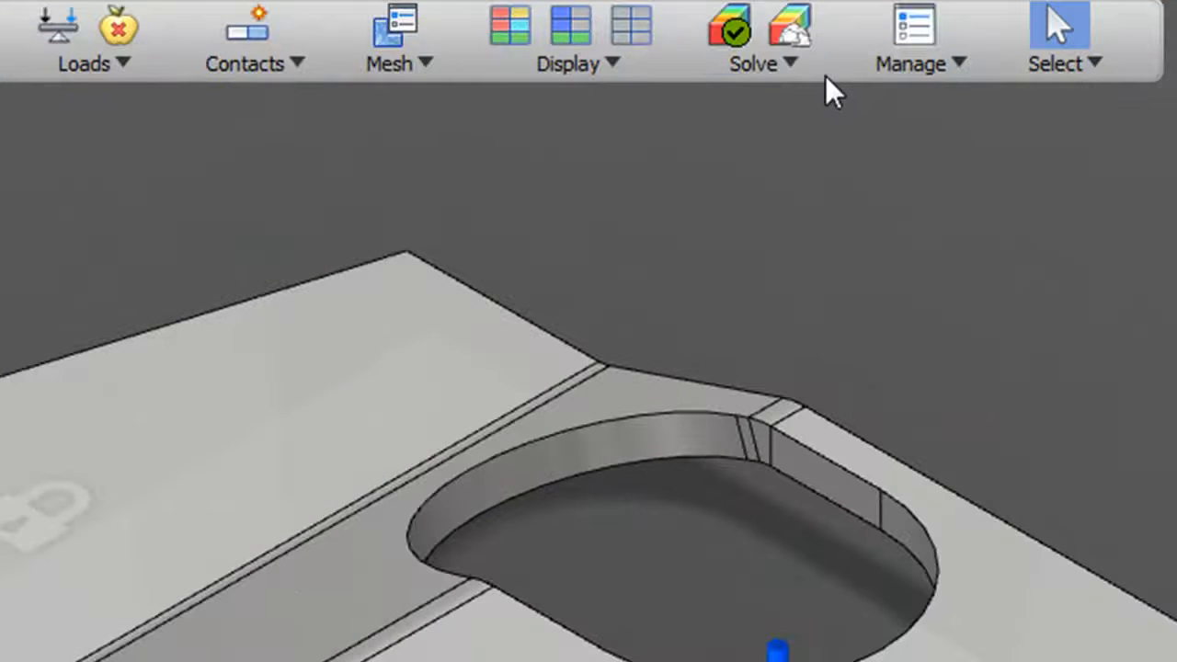
Send the side plate study to the cloud solver
{"action": "left_click", "coordinate": [801, 68]}
{"action": "left_click", "coordinate": [807, 100]}
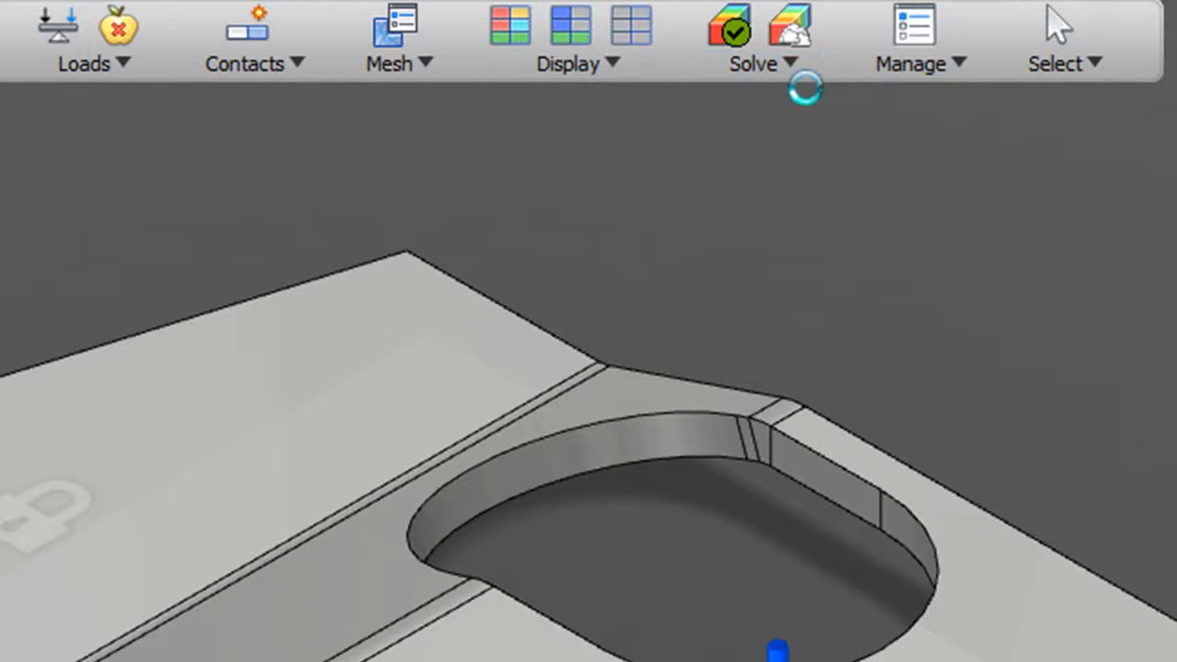